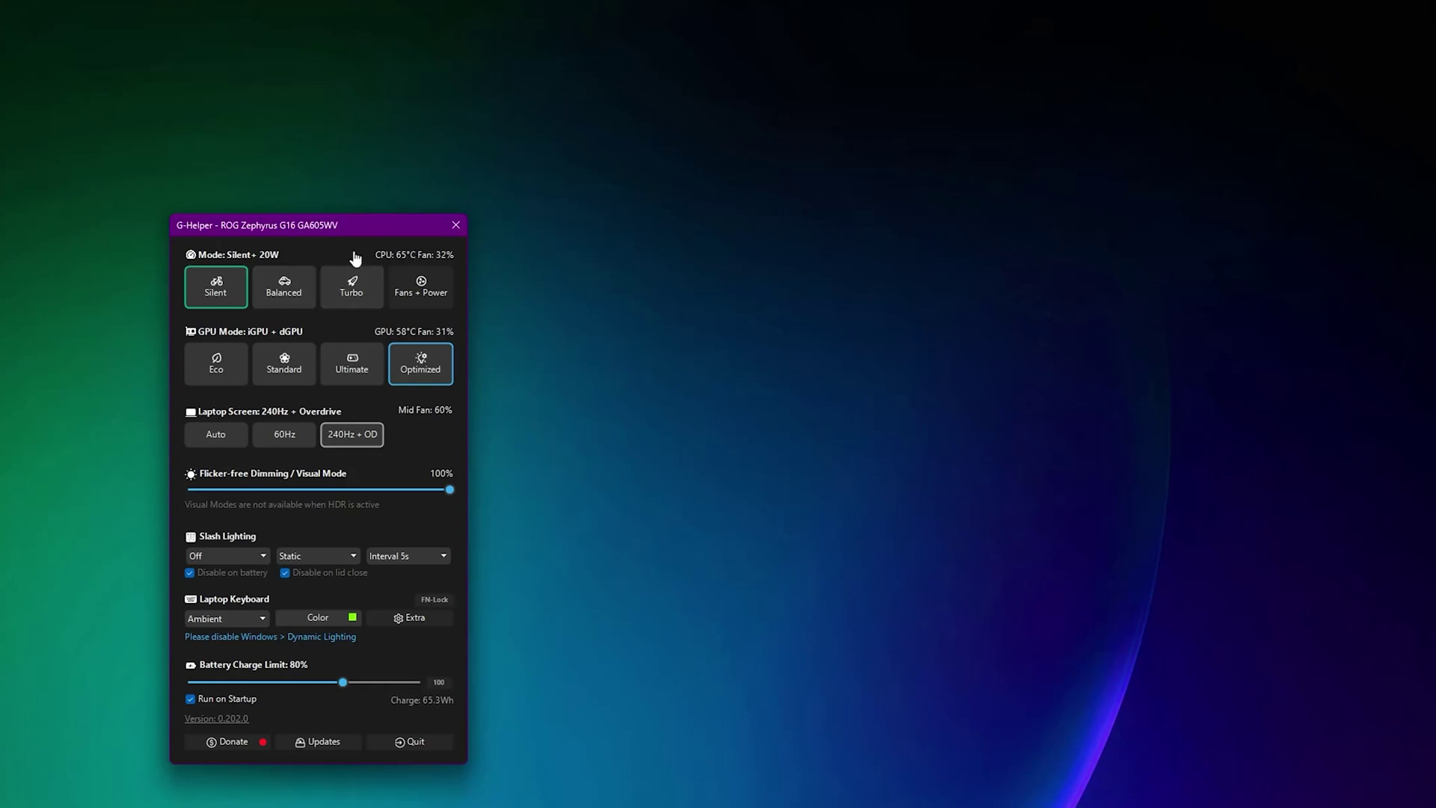
Step: Drag the G-Helper main window up and right, into the middle of the screen
left_click_drag(370, 227, 552, 192)
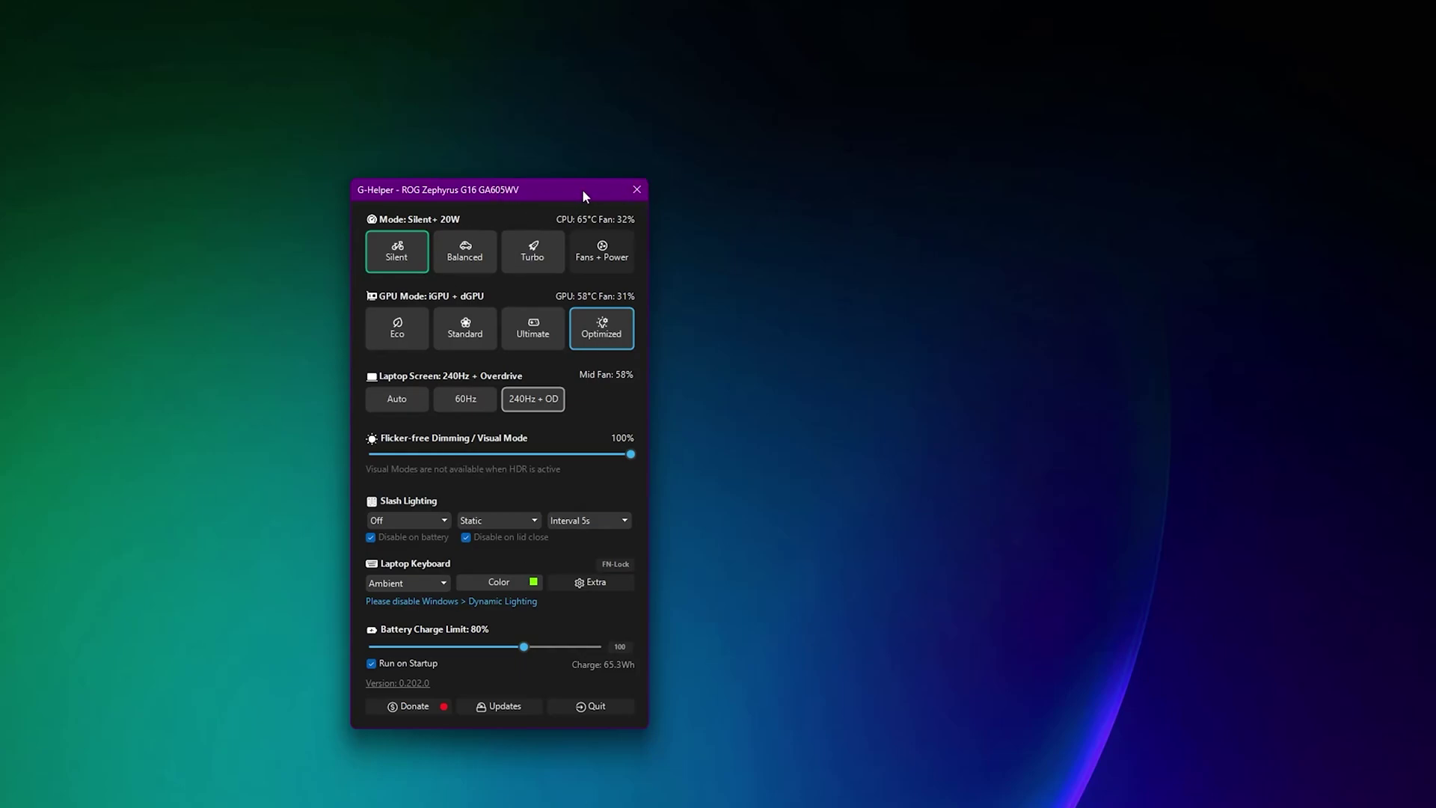
left_click_drag(582, 190, 726, 172)
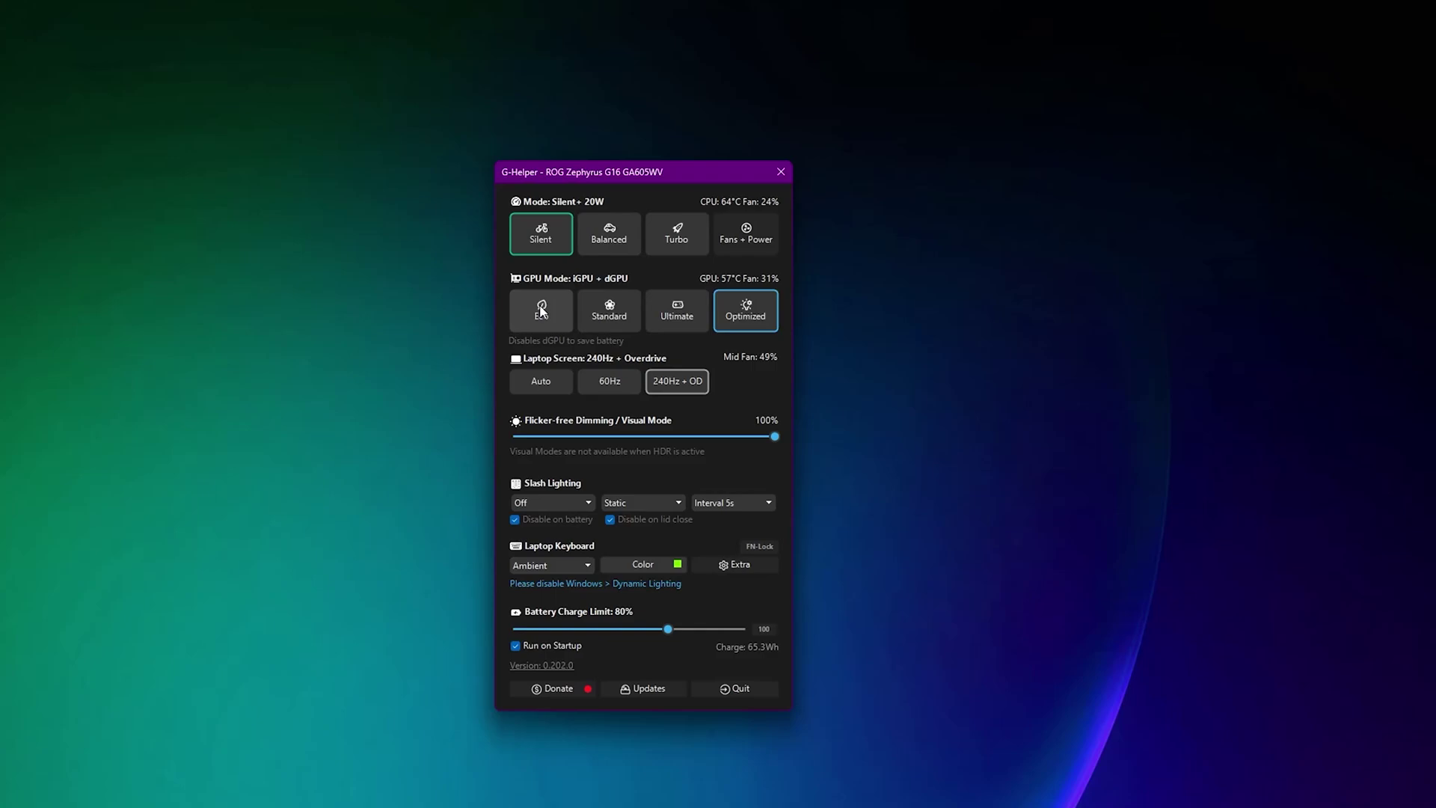
left_click_drag(524, 180, 582, 163)
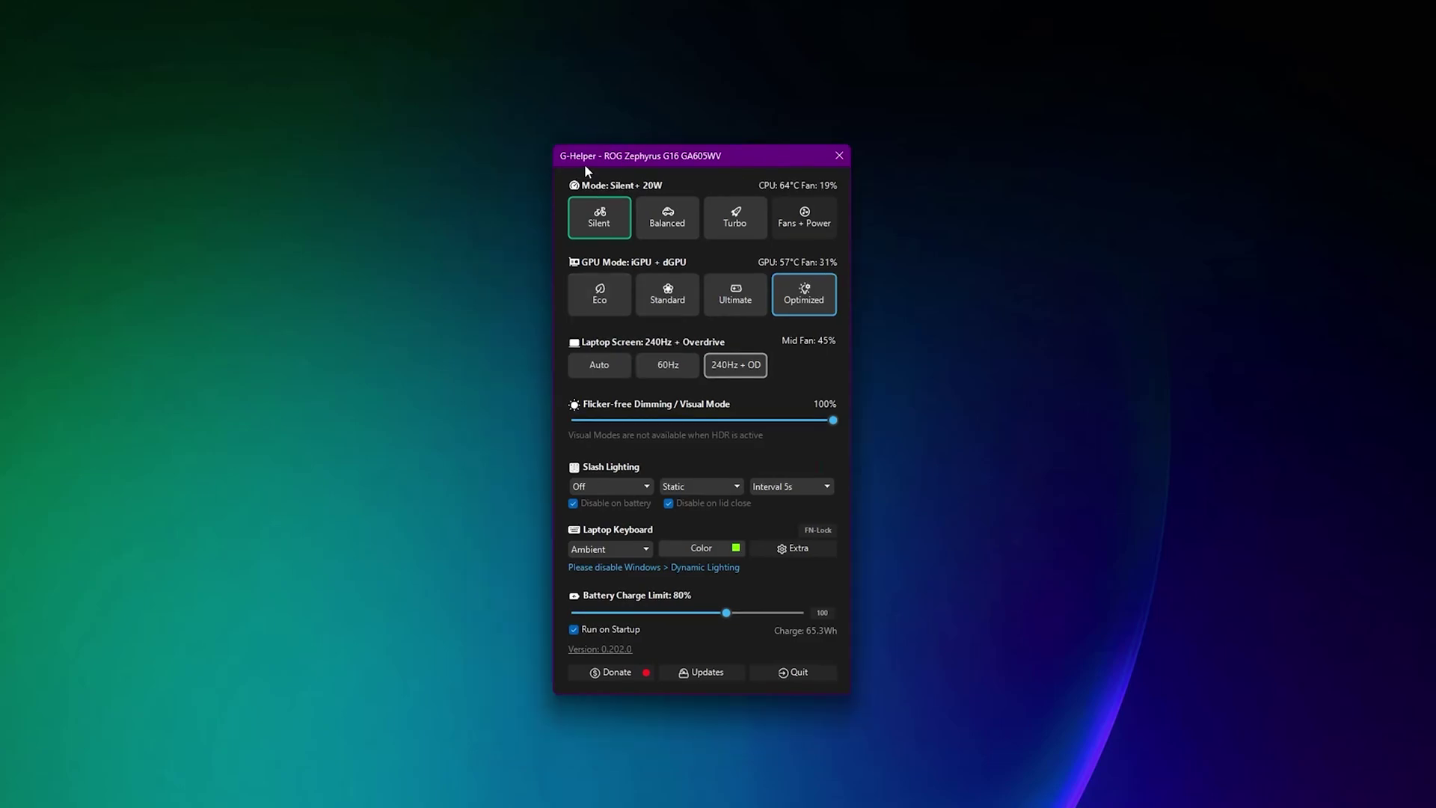
Step: Open Fans + Power full screen, keep the Silent profile, and review the GPU and Advanced tabs
left_click(806, 233)
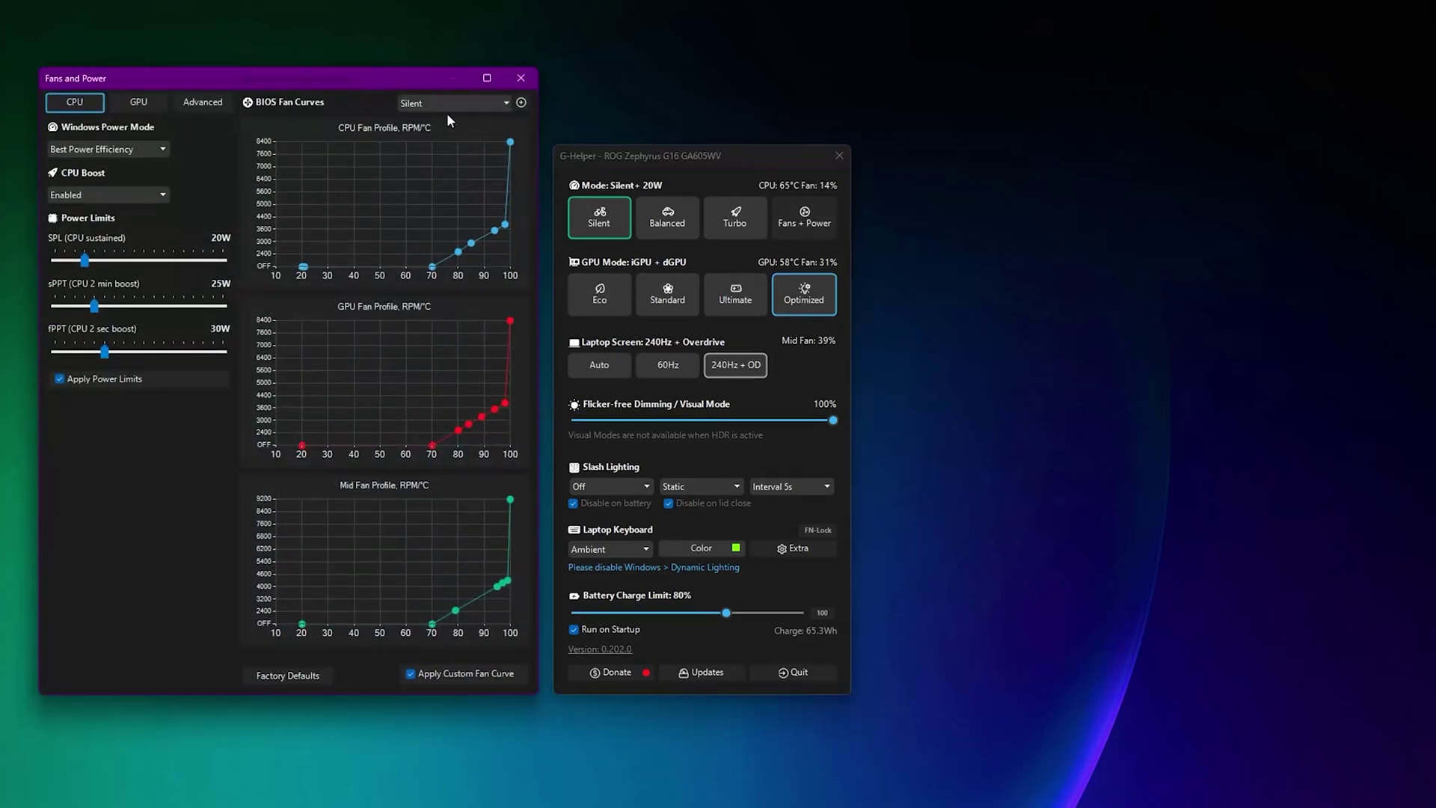
left_click(487, 78)
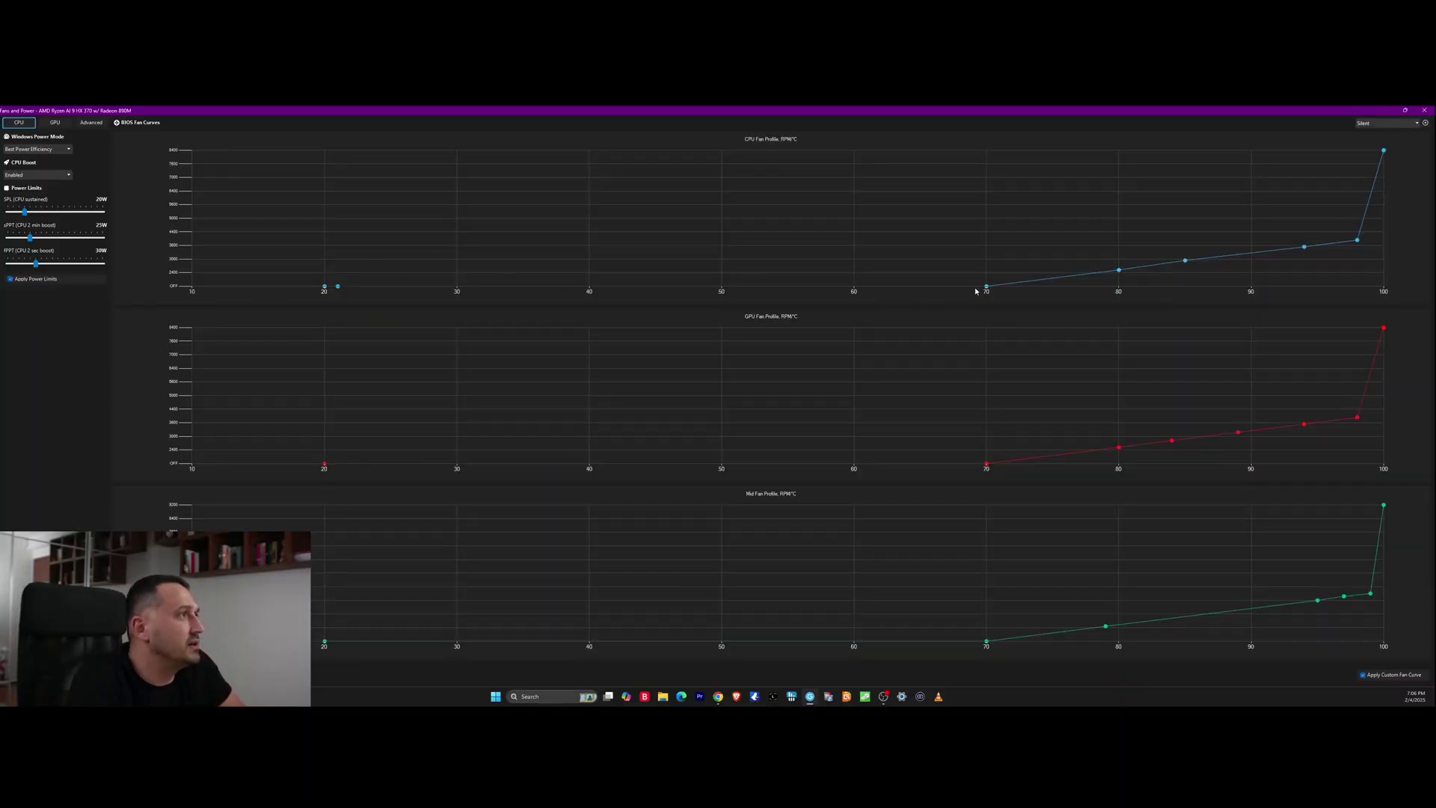
left_click(1381, 124)
left_click(1380, 132)
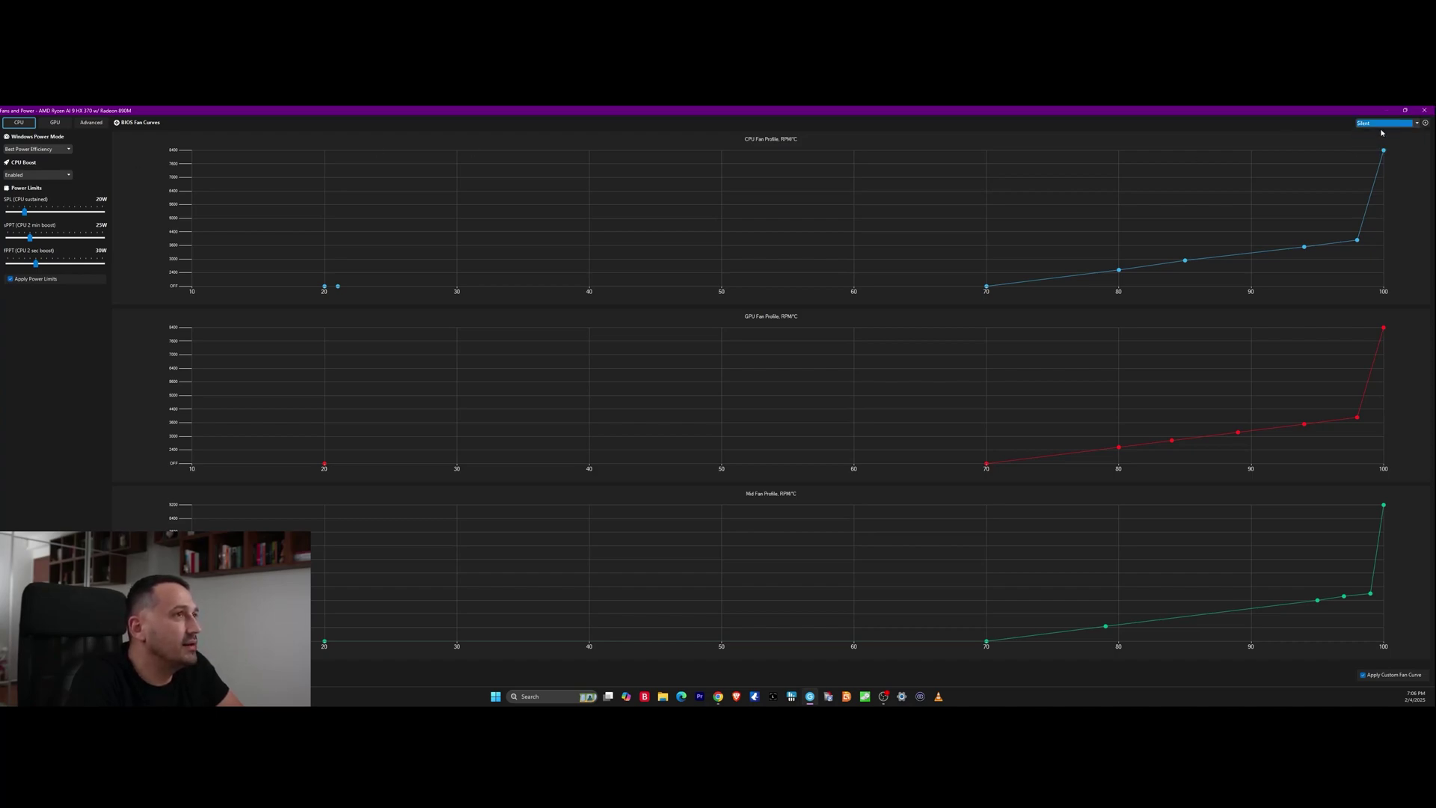
left_click(51, 123)
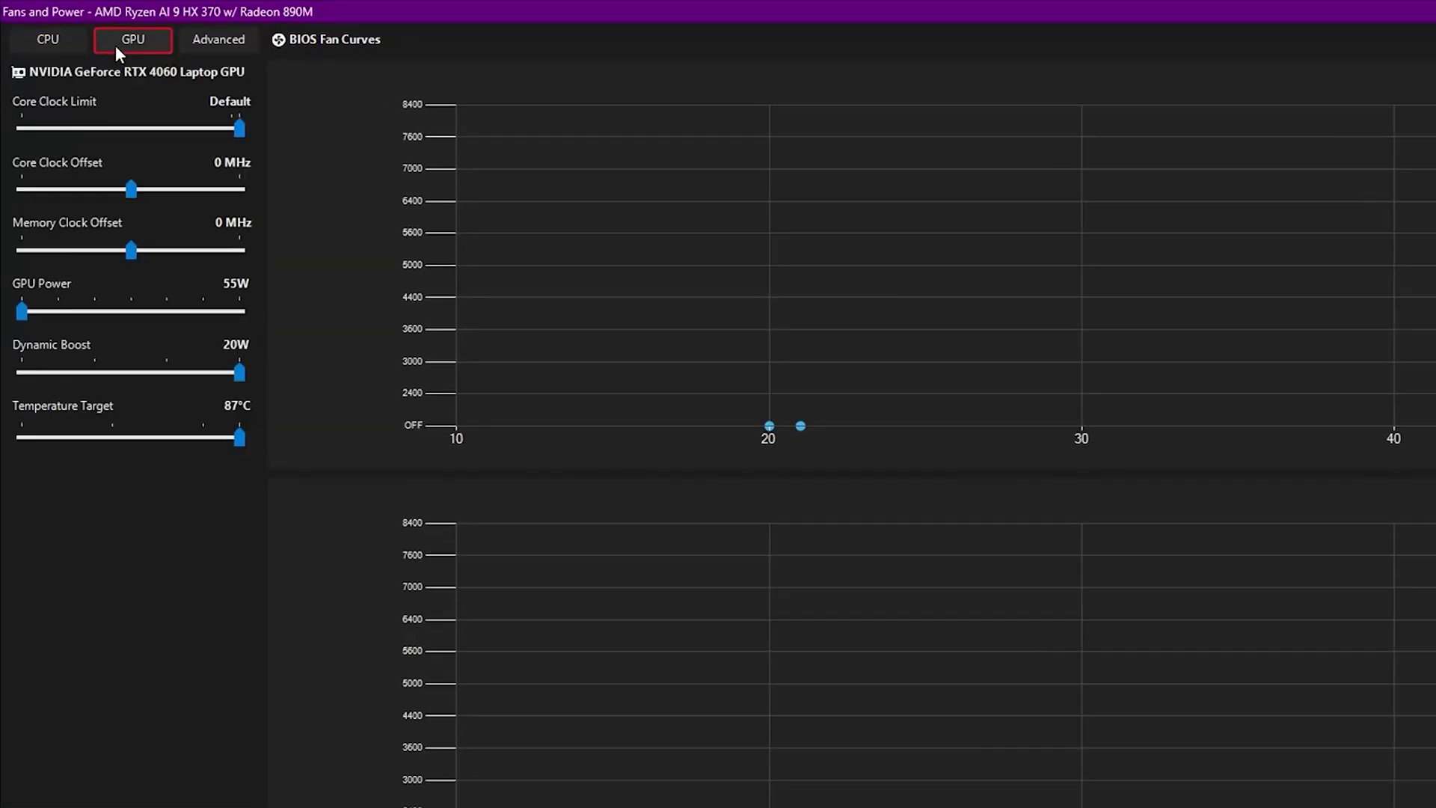
left_click(225, 49)
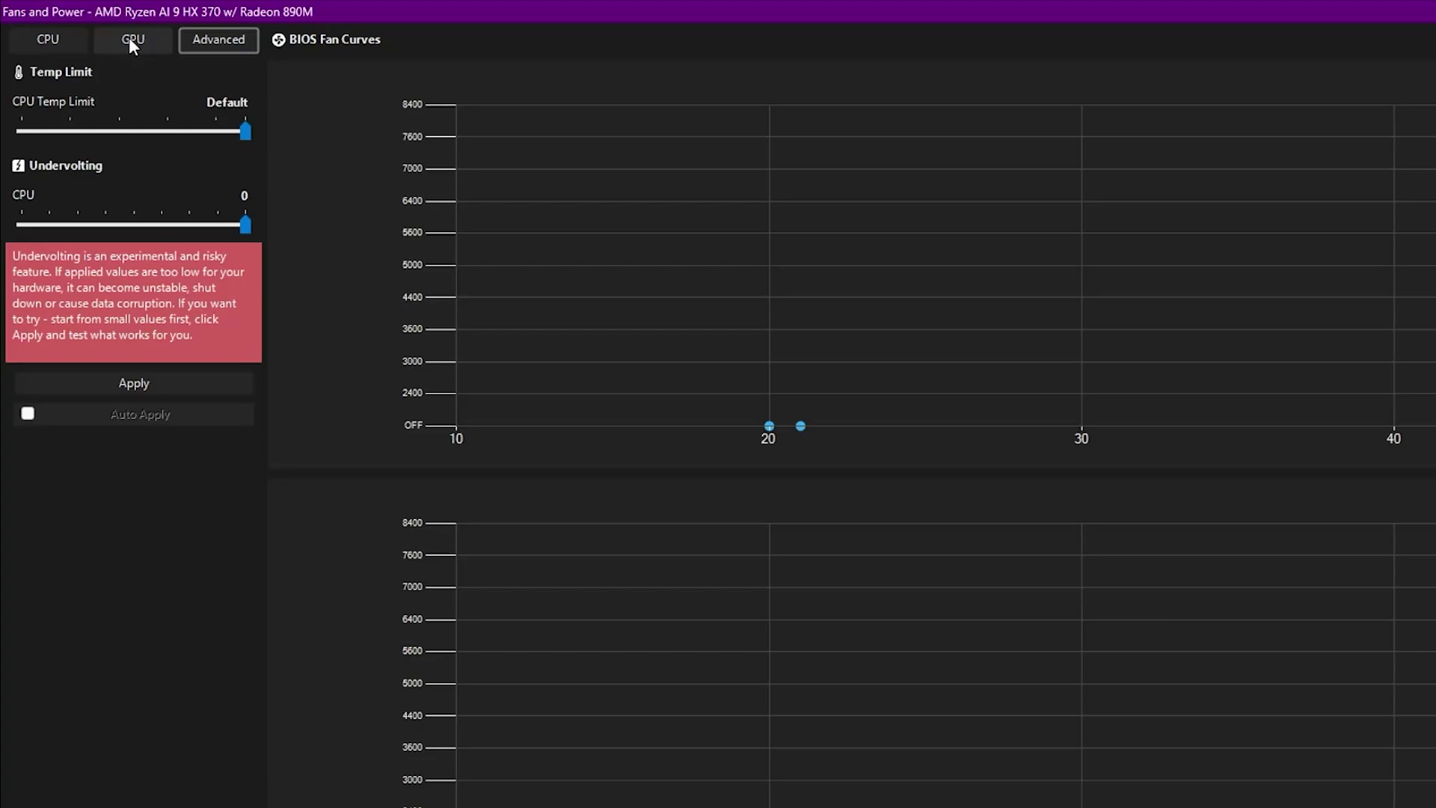
Step: Return to the CPU tab, keeping Best Power Efficiency and CPU Boost Enabled
left_click(51, 41)
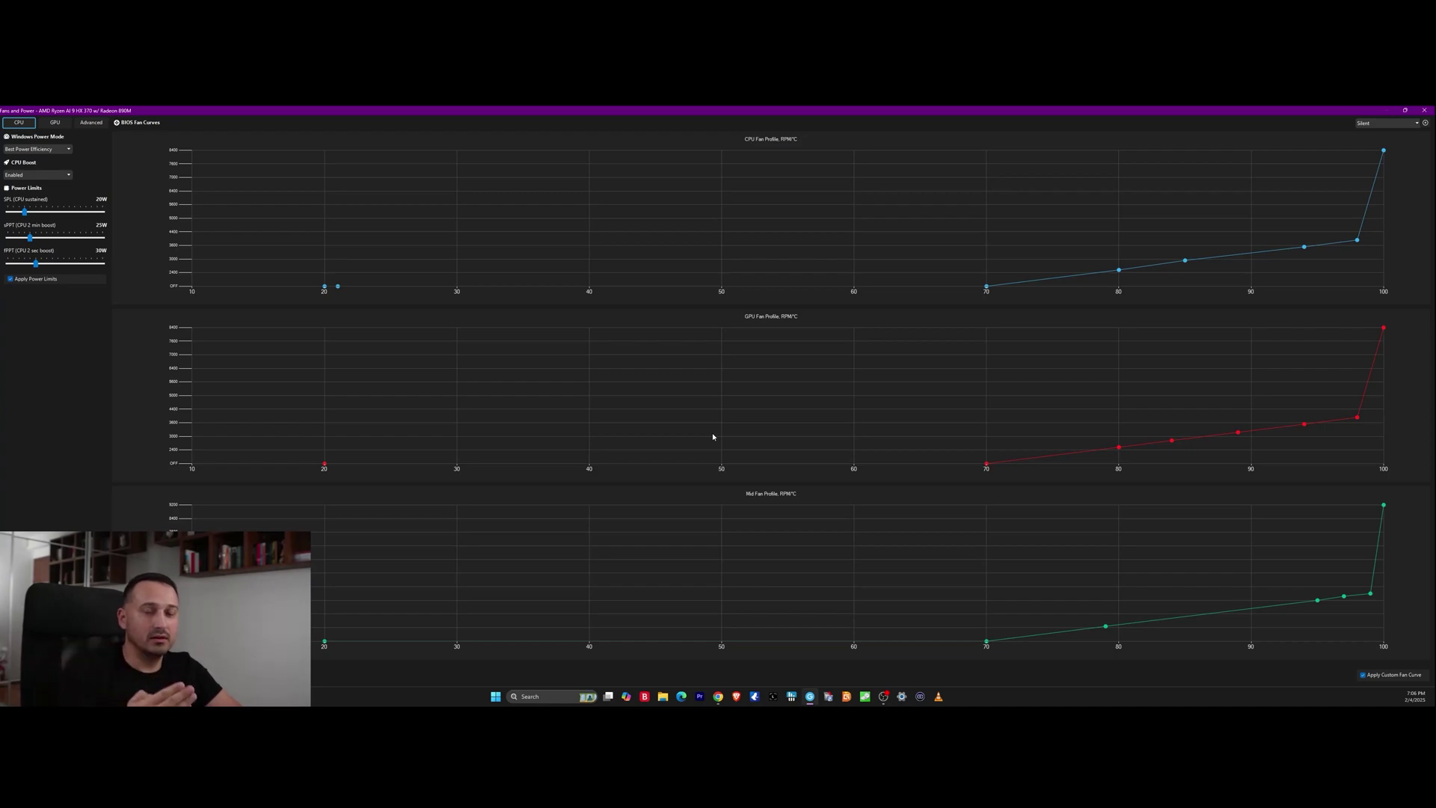
left_click(50, 149)
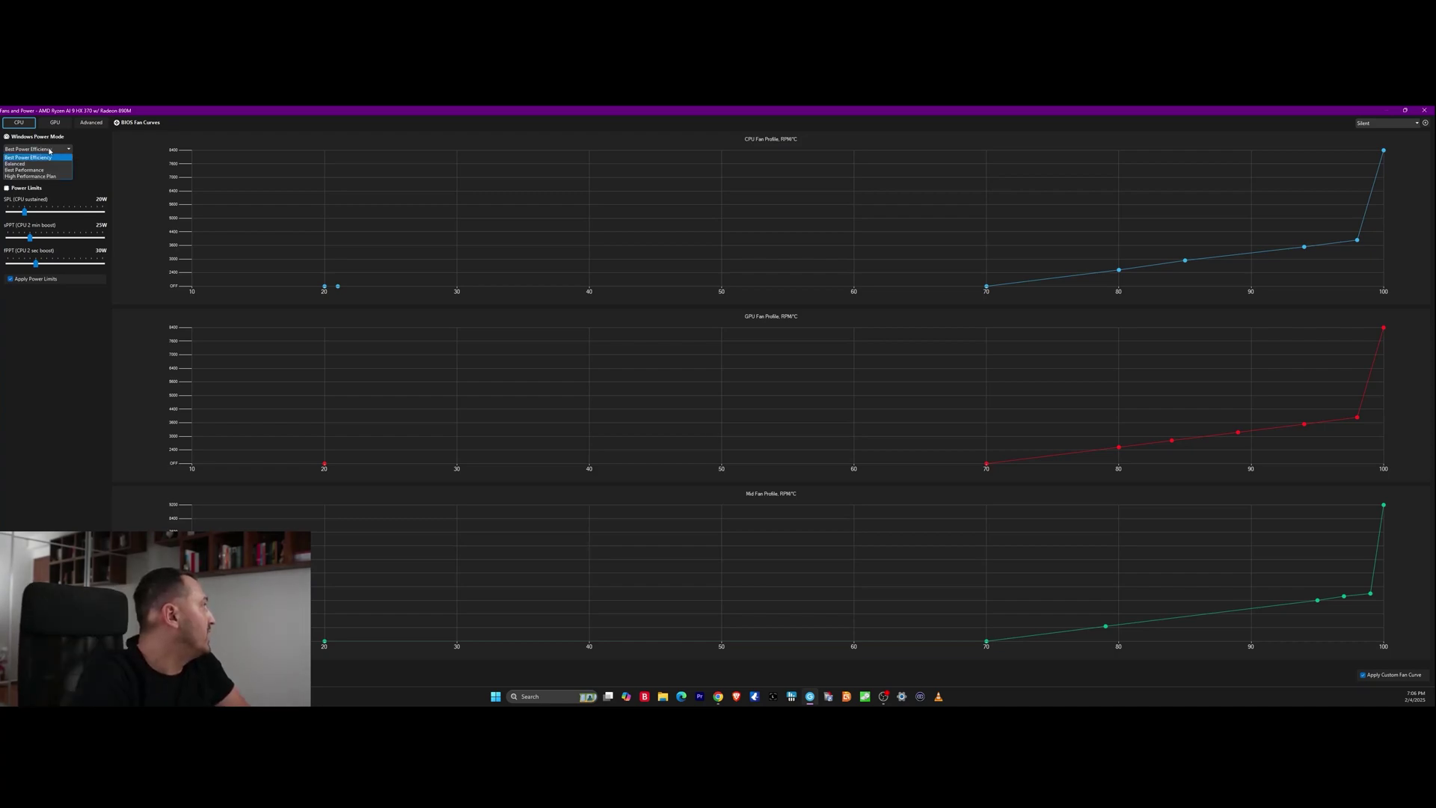
left_click(31, 151)
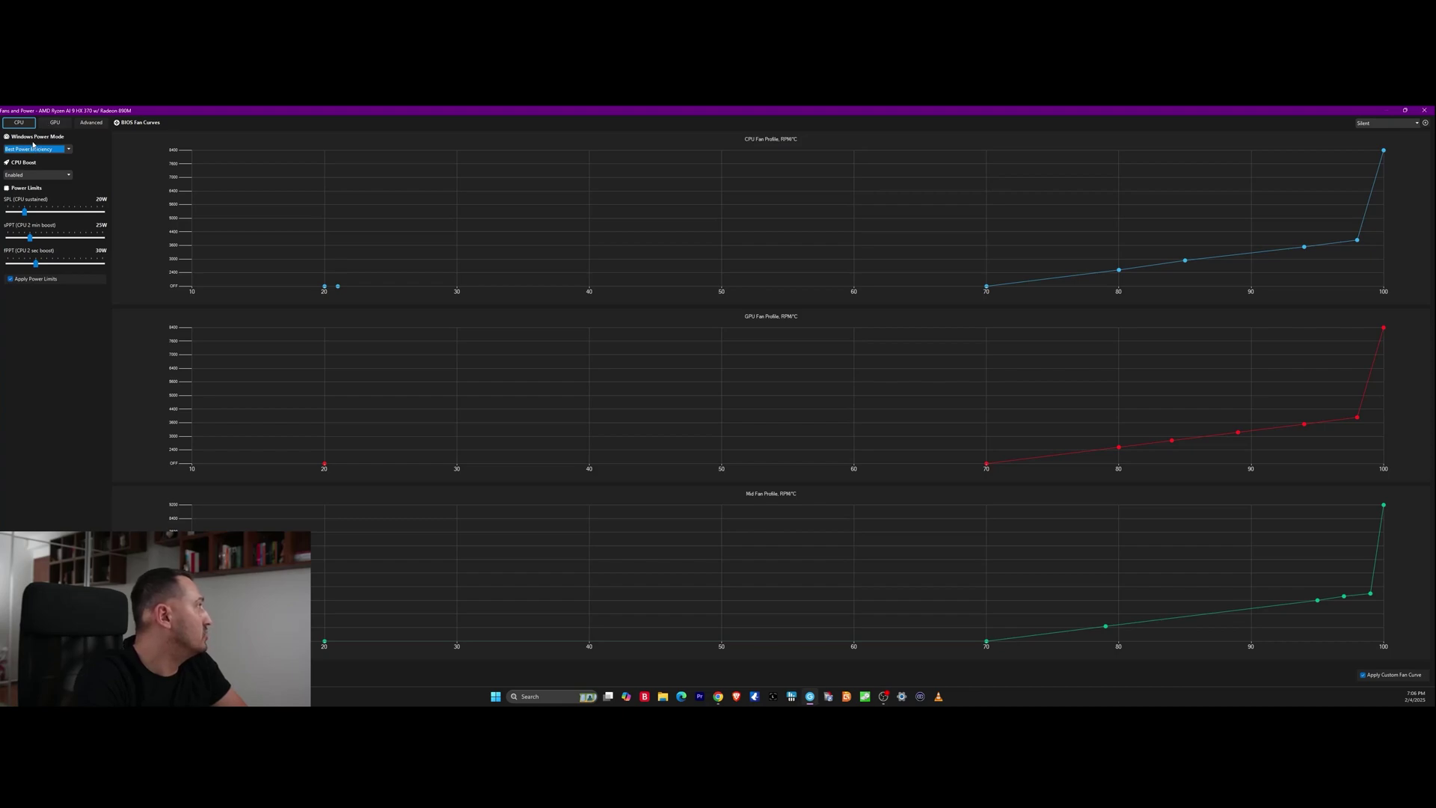
left_click(30, 176)
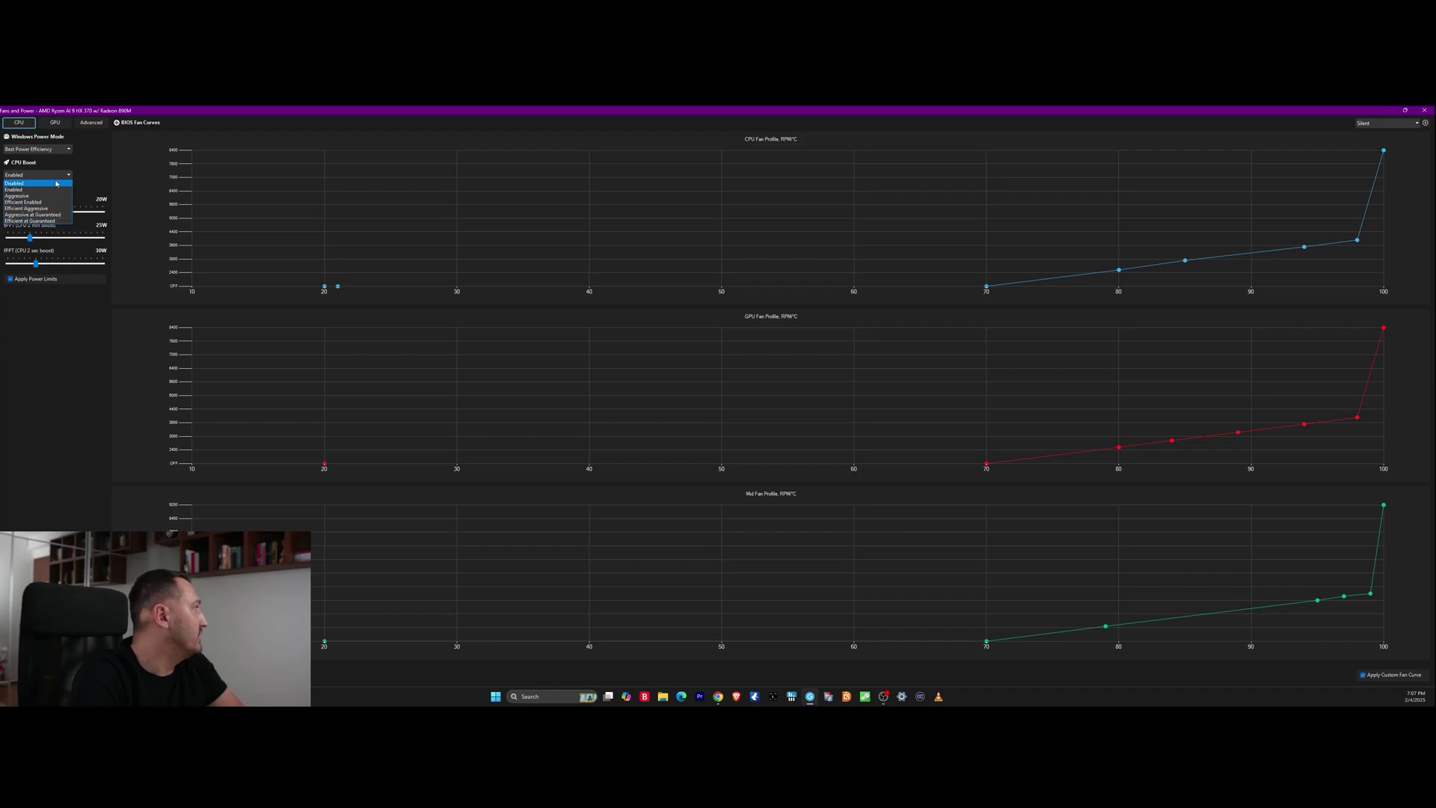
left_click(30, 189)
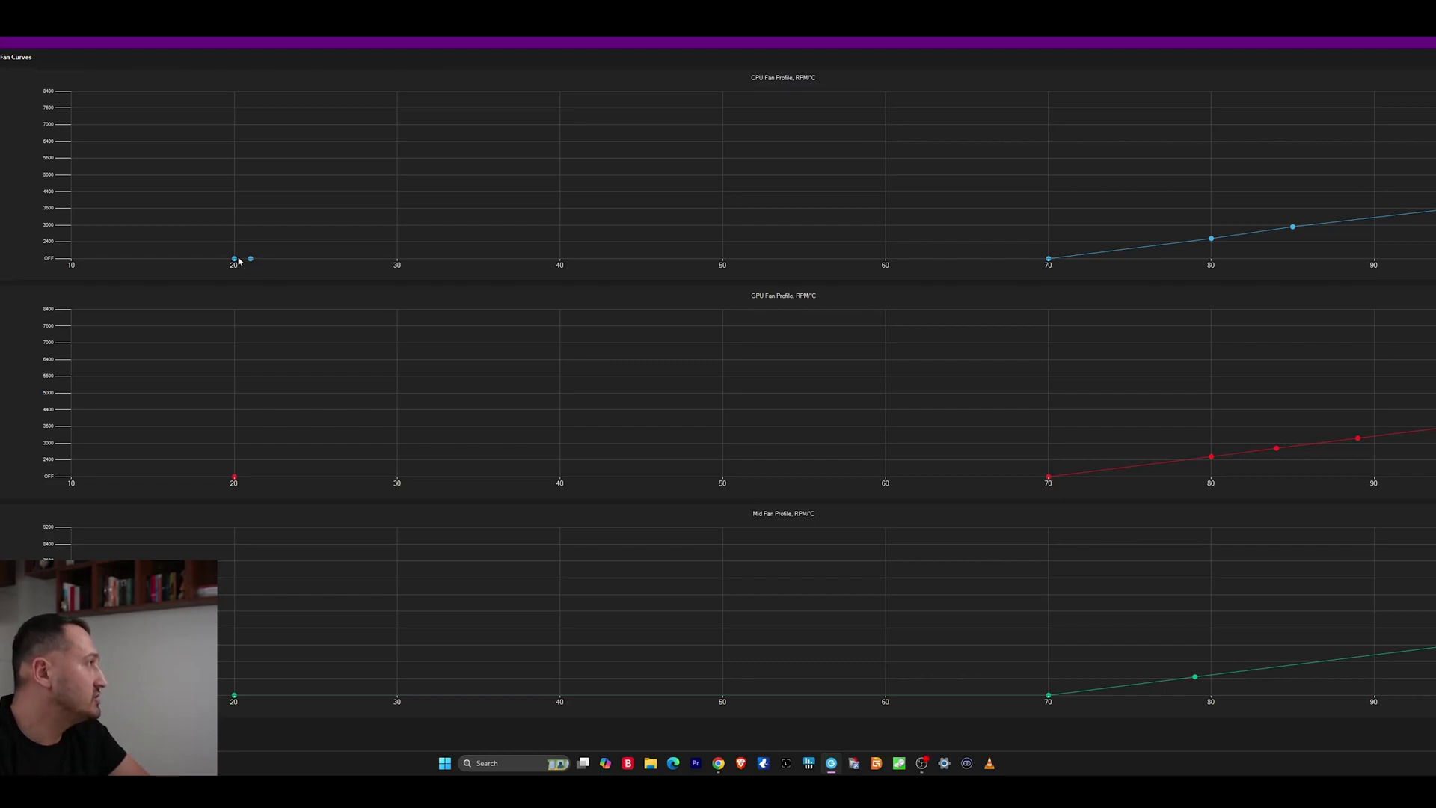
Step: Set the CPU fan curve's first point to off at 20°C
left_click_drag(235, 260, 438, 196)
left_click_drag(251, 194, 502, 233)
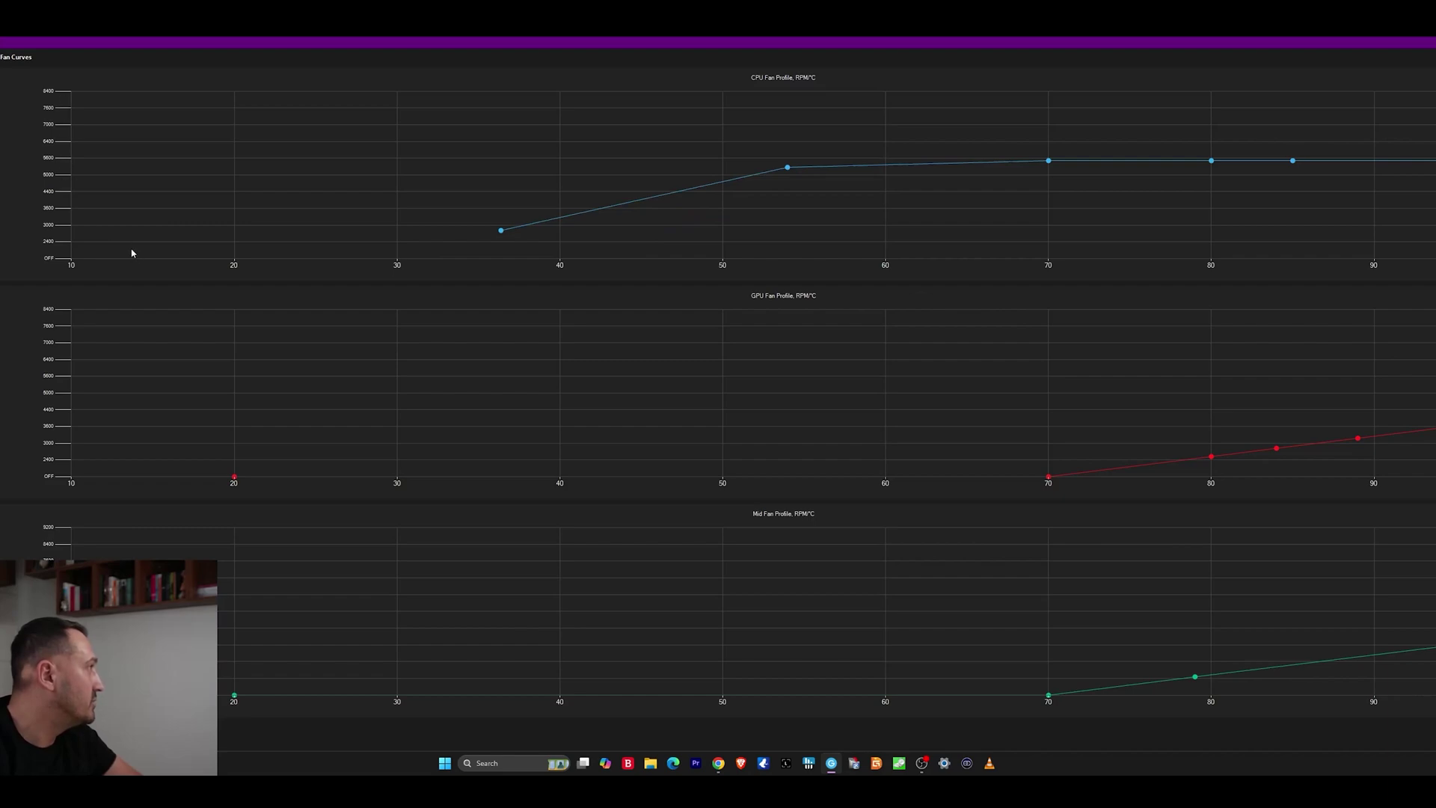
left_click_drag(498, 229, 74, 285)
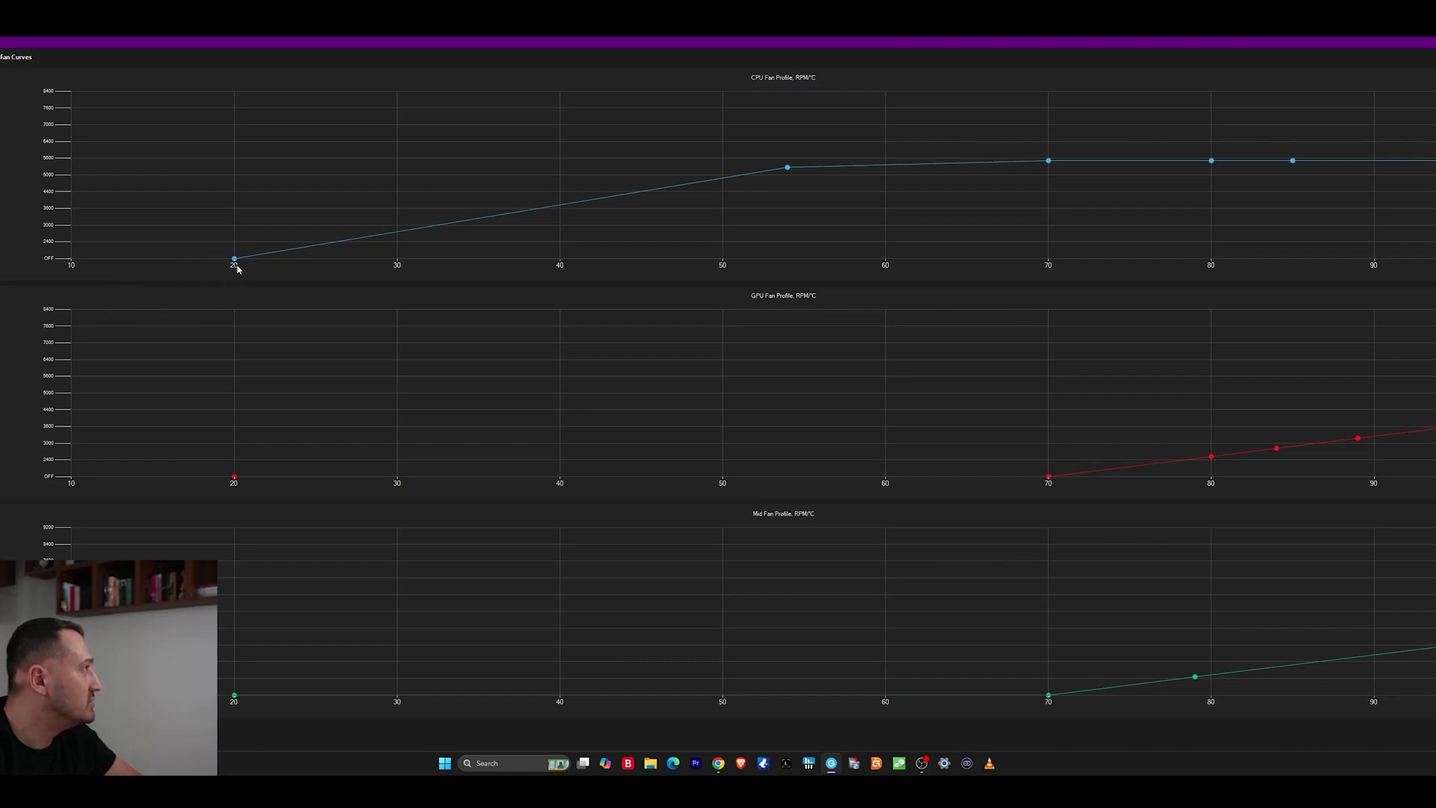
Step: Set the CPU curve's 70°C point to off and lower the 76°C and 80°C points to 5200 and 4800 RPM
left_click_drag(788, 167, 1050, 281)
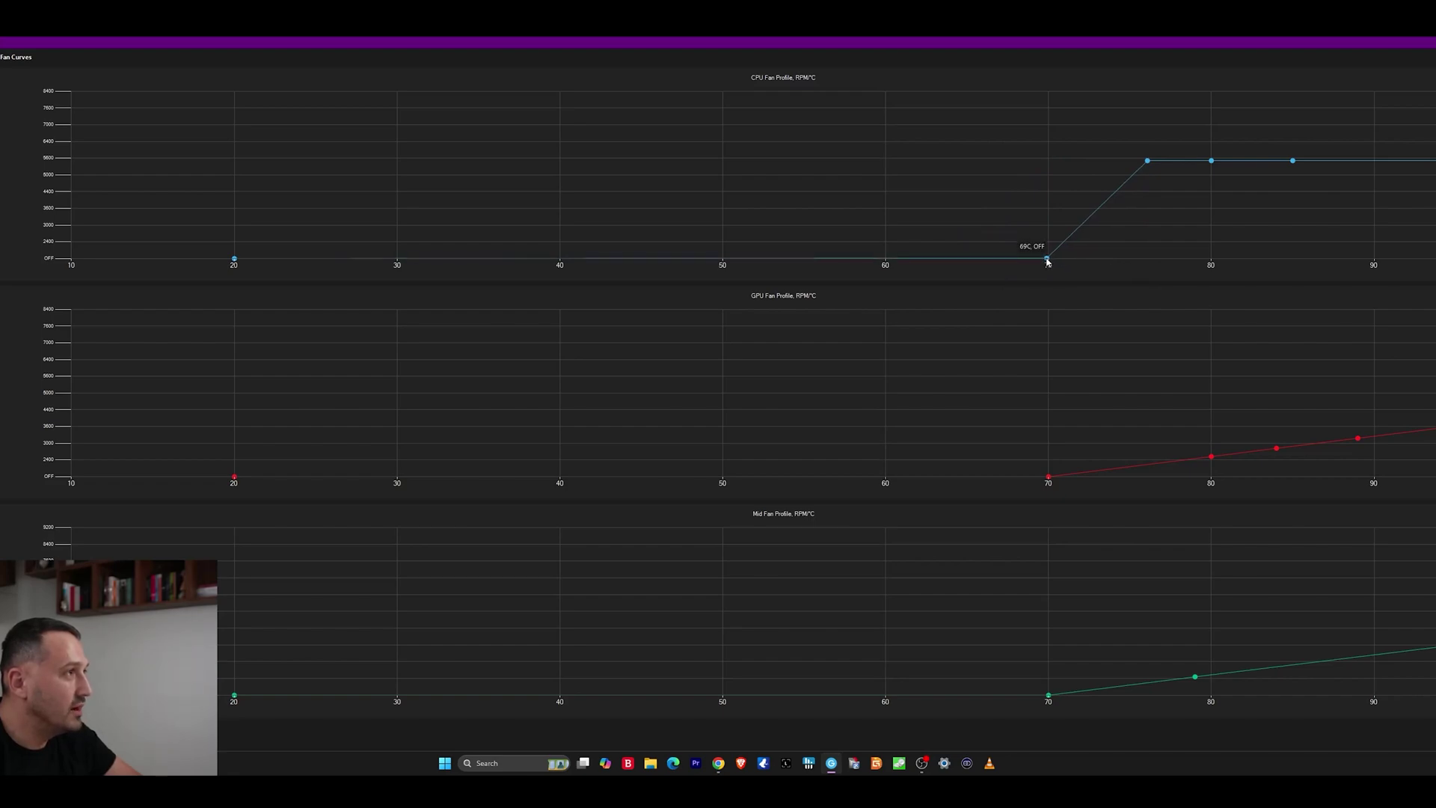
left_click_drag(1047, 258, 1050, 262)
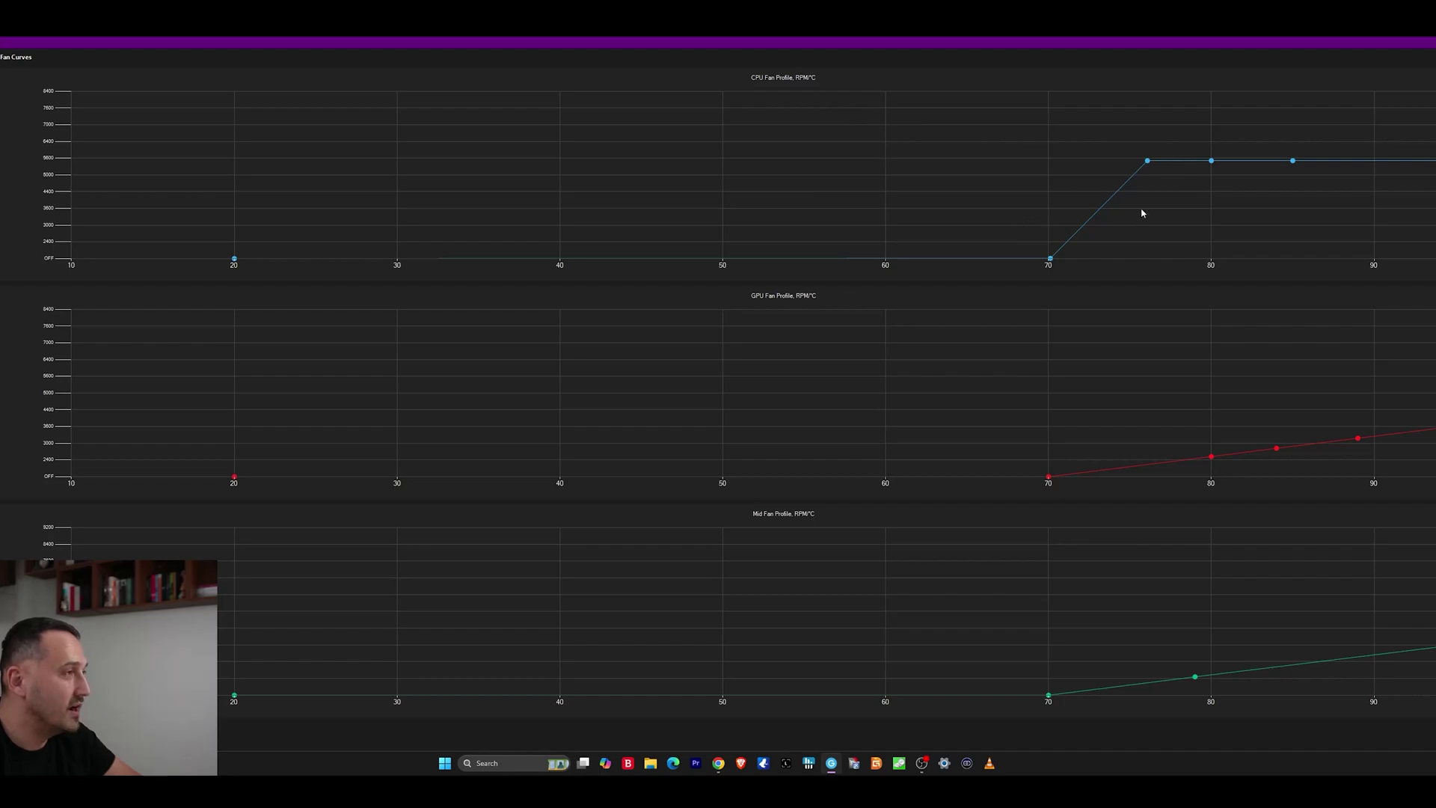
left_click_drag(1148, 162, 1212, 261)
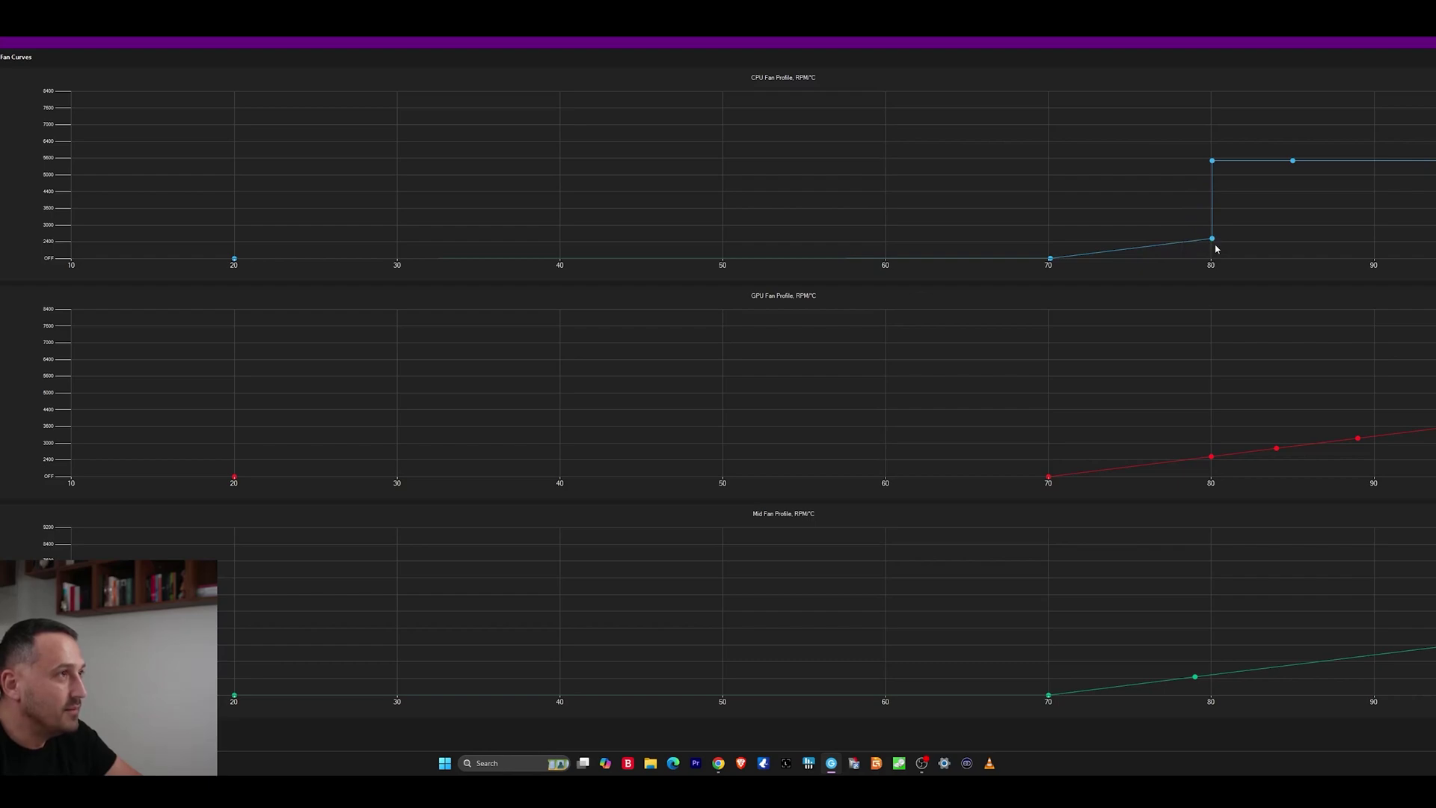
left_click_drag(1211, 160, 1305, 226)
left_click_drag(1292, 158, 1404, 214)
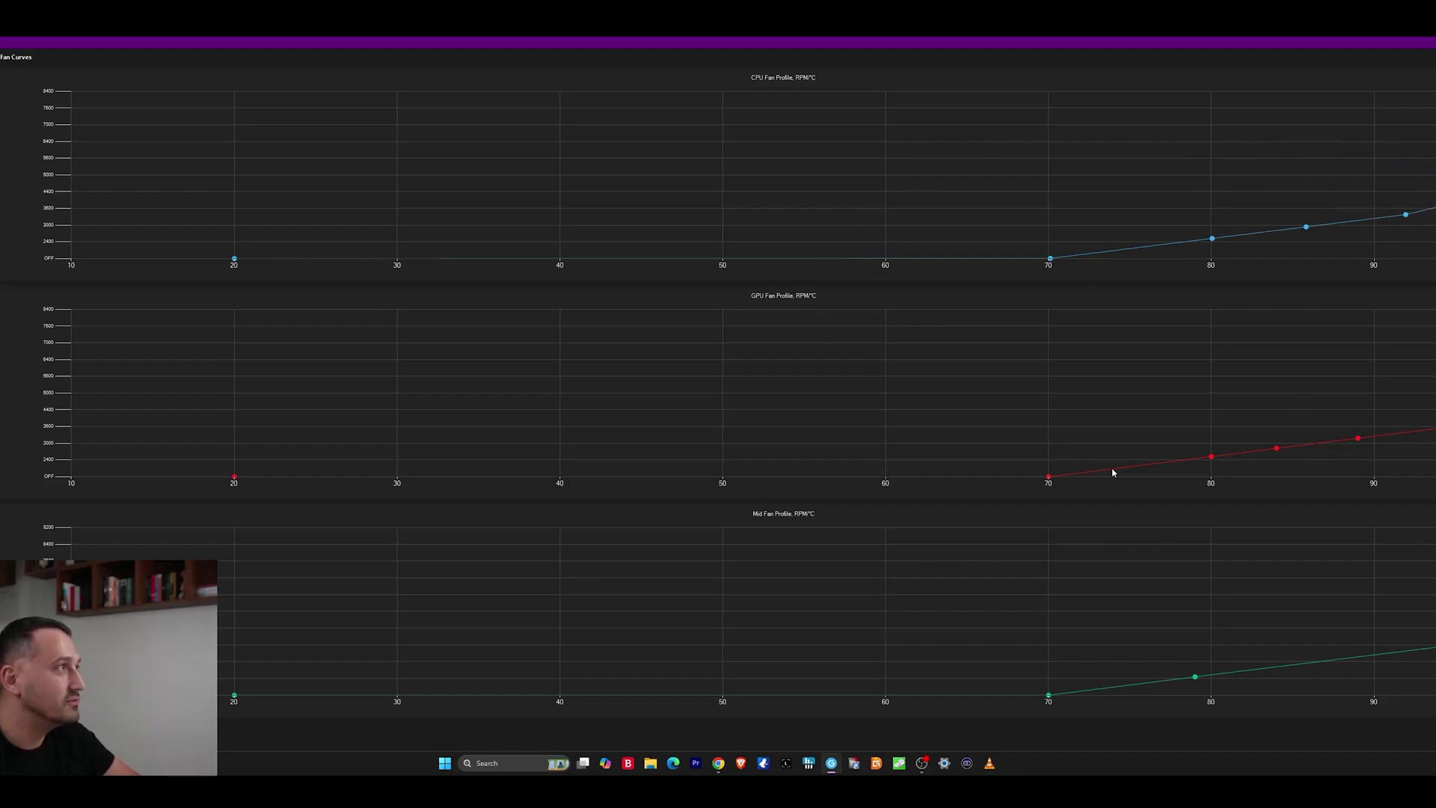
left_click_drag(1313, 222, 1314, 225)
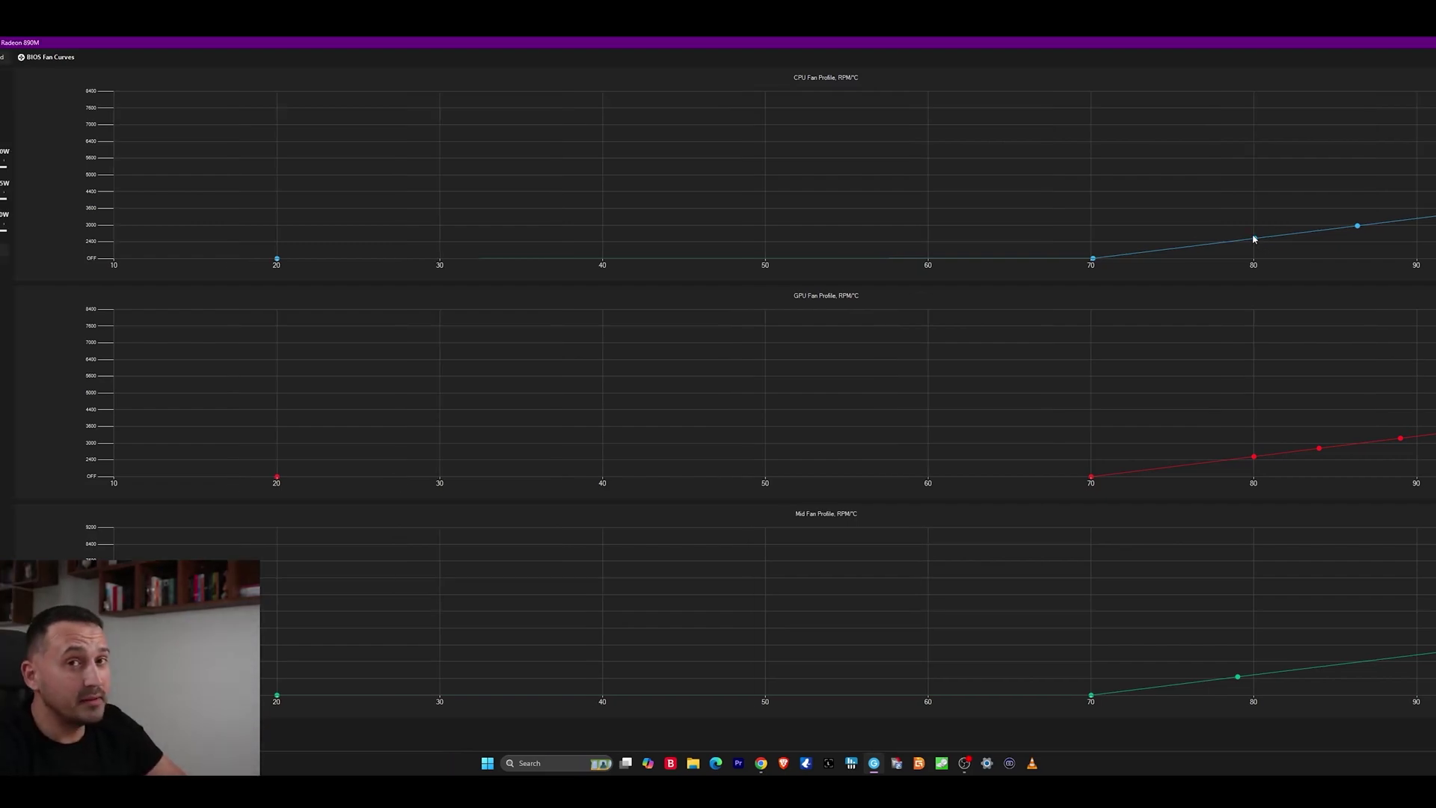
Step: Nudge the CPU curve's 80°C point slightly right and move the 86°C point to about 89°C
mouse_move(1257, 239)
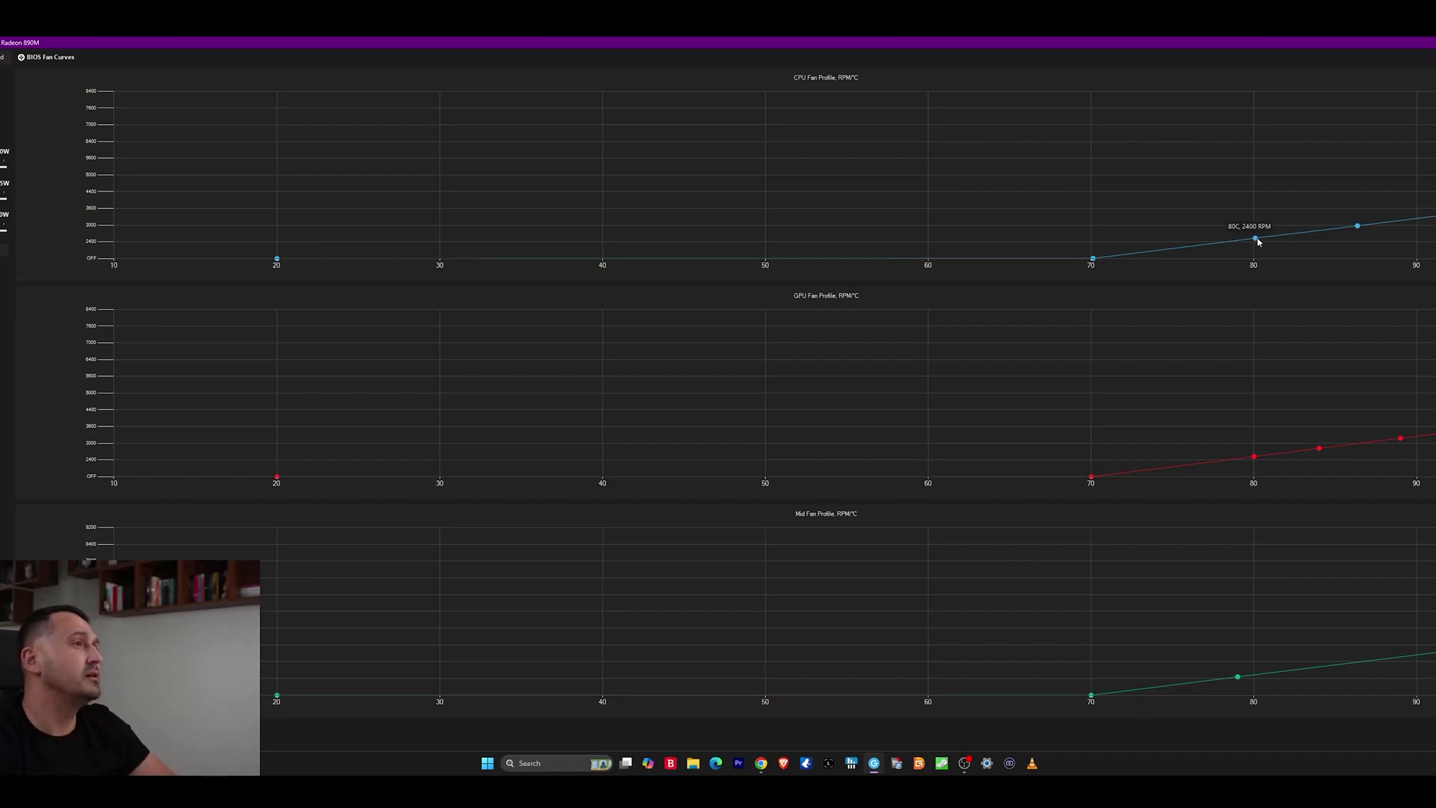
left_click_drag(1259, 240, 1270, 240)
left_click_drag(1358, 228, 1404, 223)
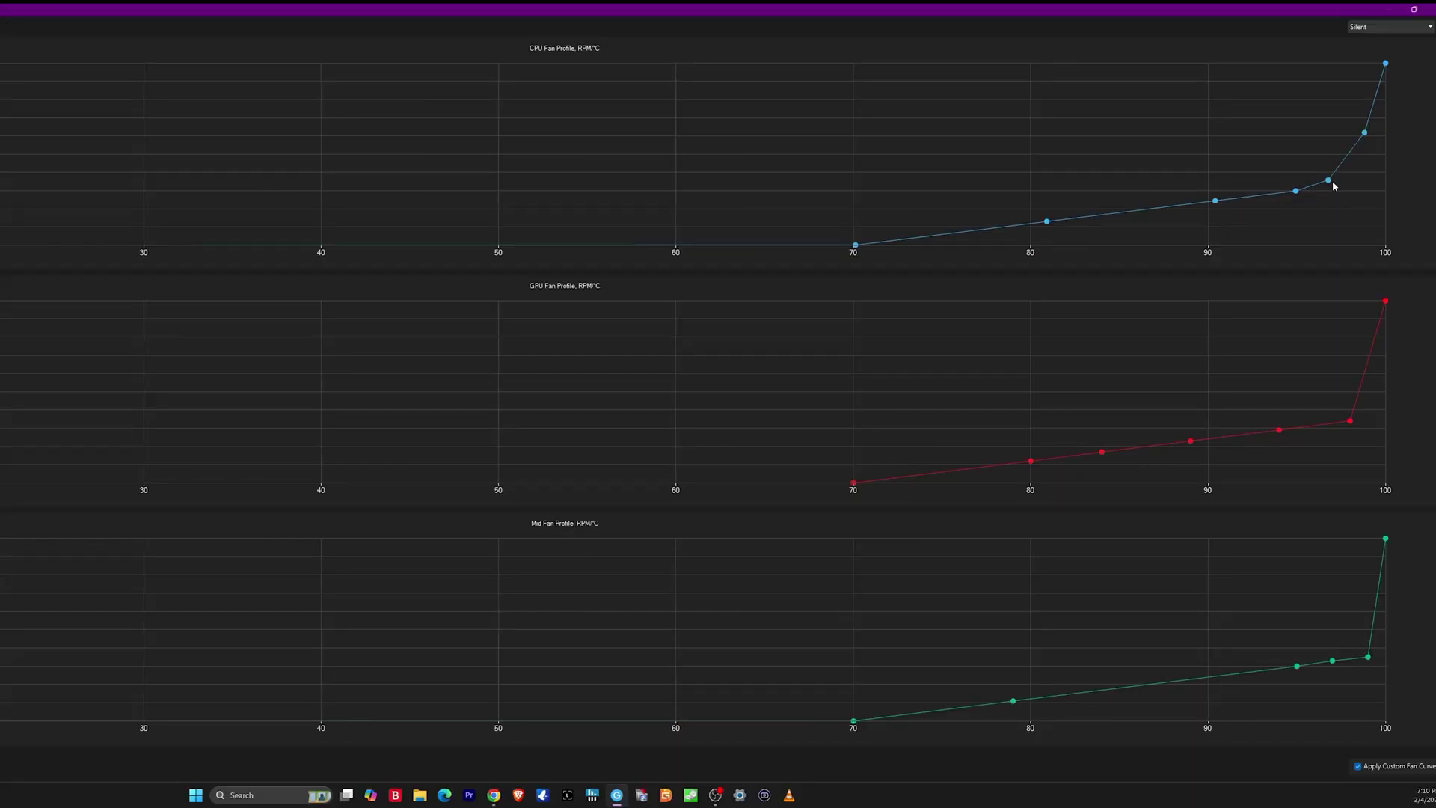
Step: Raise the CPU curve's upper points: 90°C to 4600 RPM, 96°C to 7600 RPM, top near 98°C
left_click_drag(1328, 182, 1376, 135)
left_click_drag(1297, 192, 1207, 206)
left_click_drag(1209, 204, 1303, 154)
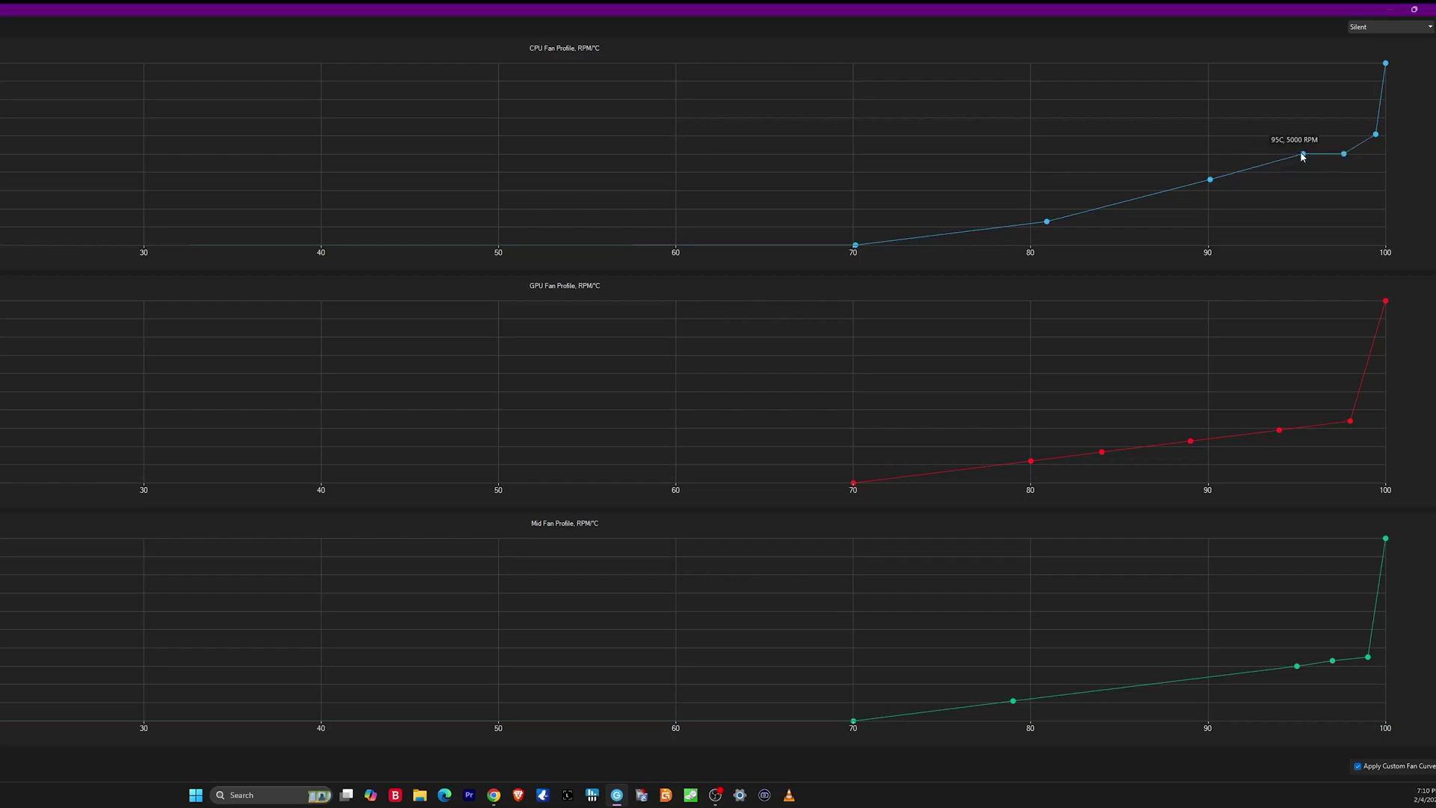
left_click_drag(1342, 156, 1326, 63)
mouse_move(1305, 158)
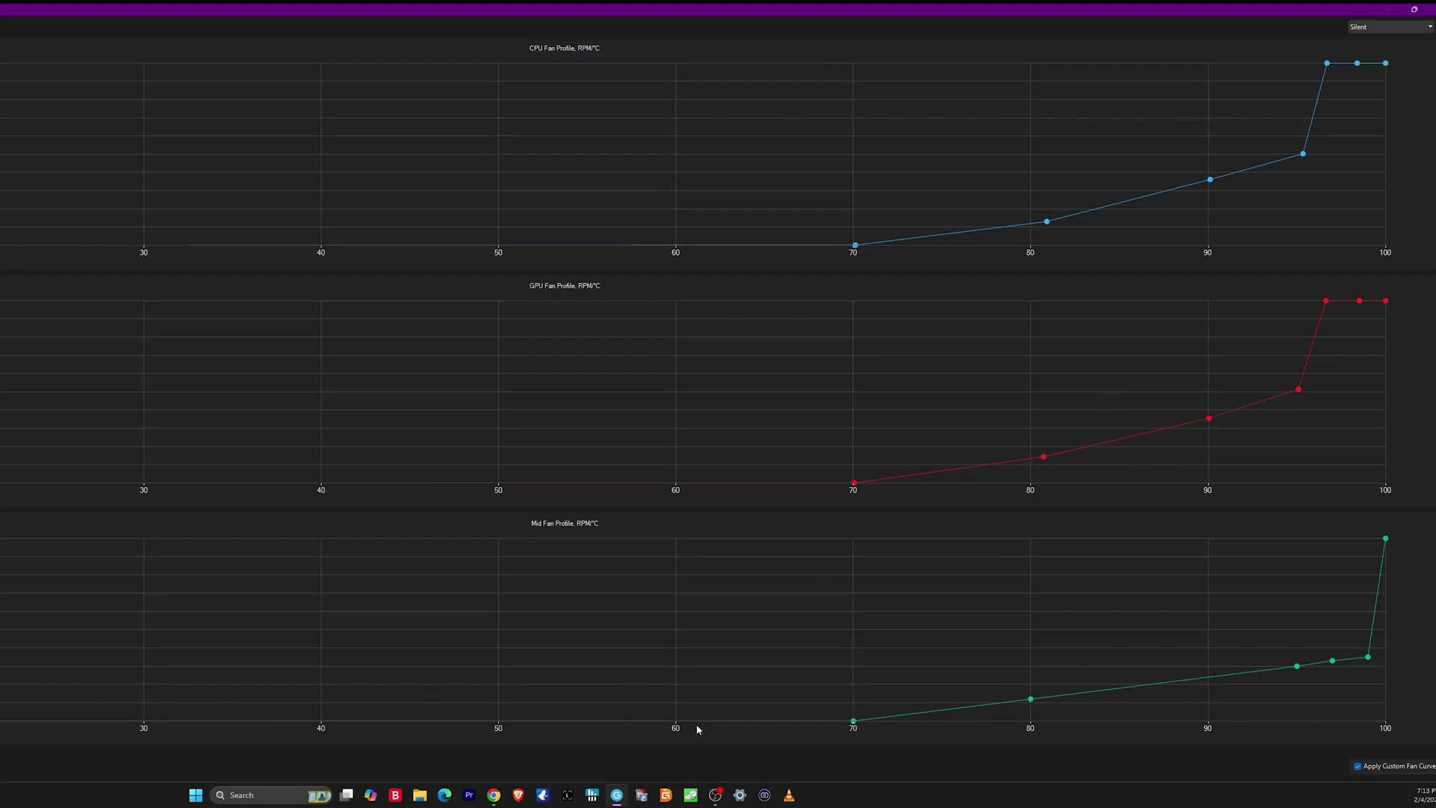
Step: Set the mid fan curve points to 80°C, 90°C at 4000 RPM, and 95°C at 5200 RPM
mouse_move(1030, 700)
left_click_drag(1029, 703, 1033, 702)
mouse_move(1042, 459)
left_click_drag(1299, 671, 1225, 681)
mouse_move(1210, 680)
left_click_drag(1211, 681, 1209, 665)
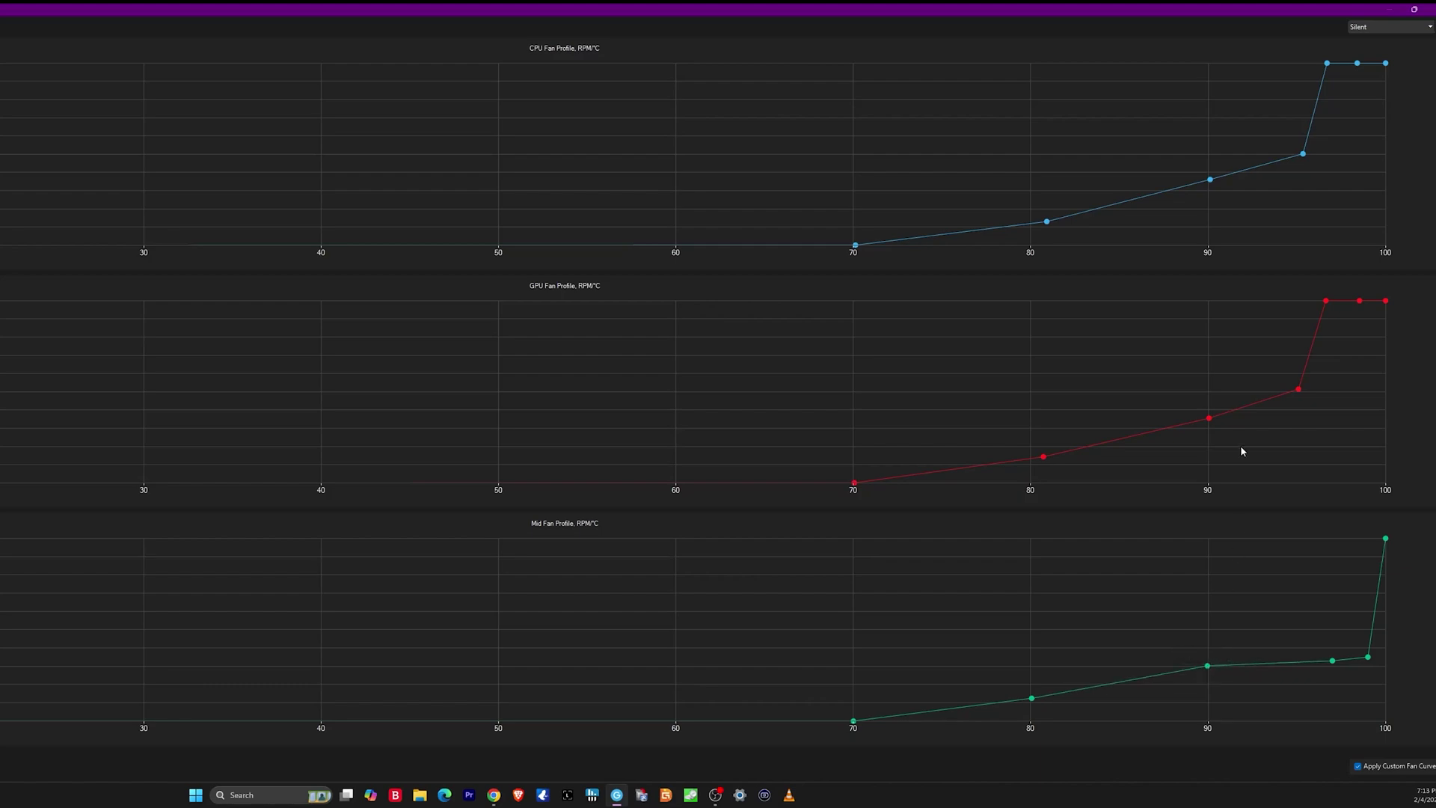
mouse_move(1213, 421)
mouse_move(1210, 668)
left_click_drag(1210, 670, 1210, 668)
mouse_move(1336, 664)
left_click_drag(1332, 661, 1328, 539)
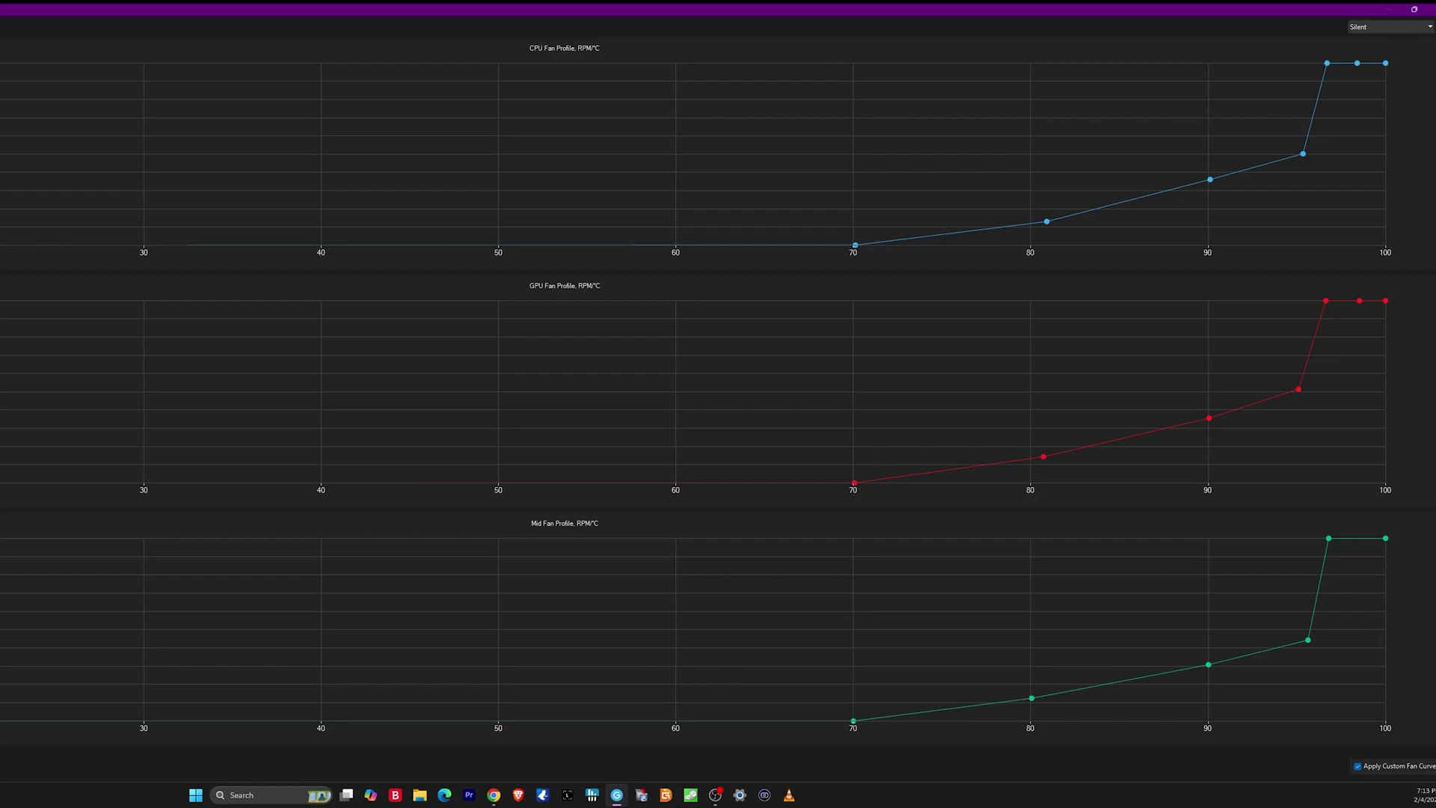
Step: Restore the Fans and Power window, place it right of the main window, and reapply Silent mode
left_click(1414, 10)
left_click_drag(499, 86, 1207, 111)
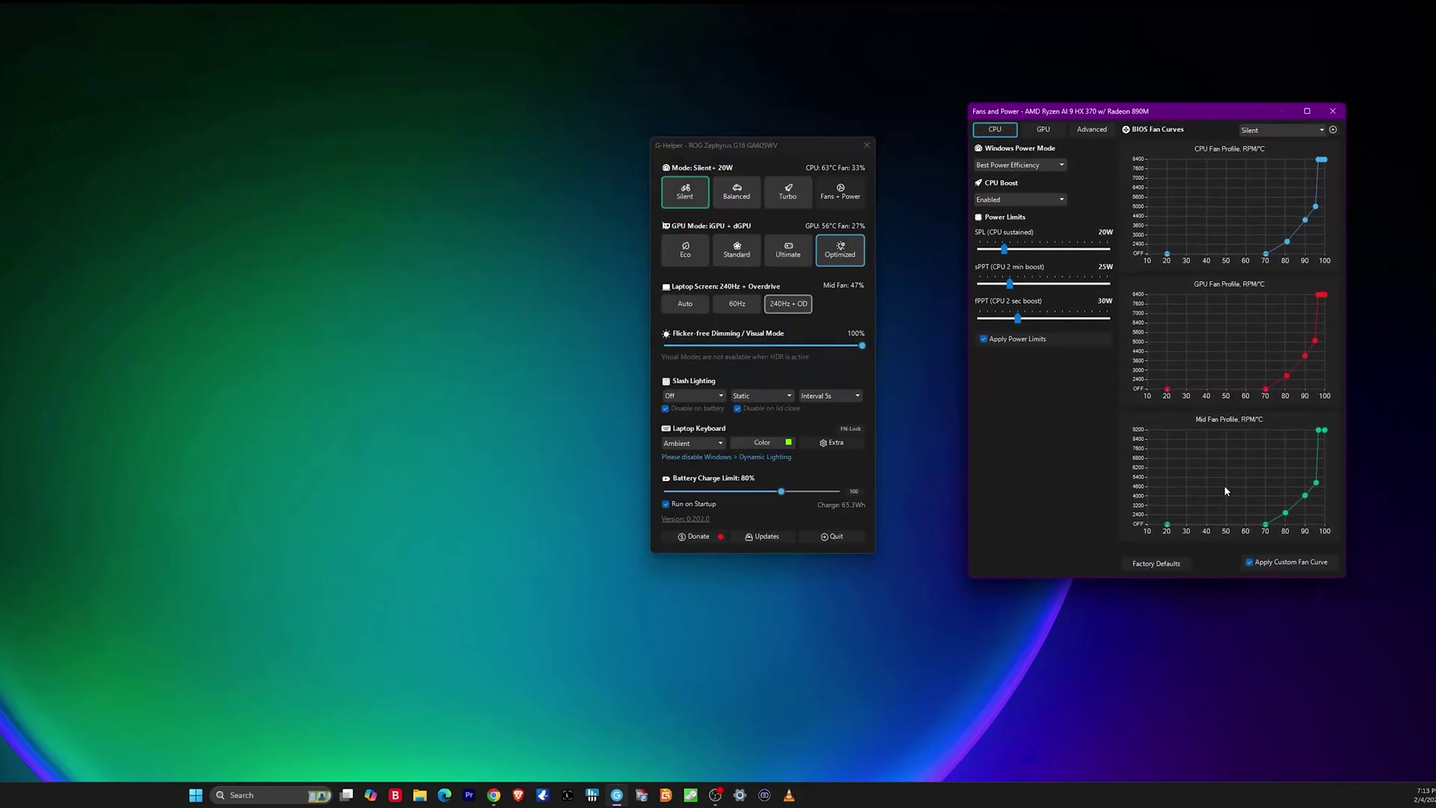
left_click(700, 184)
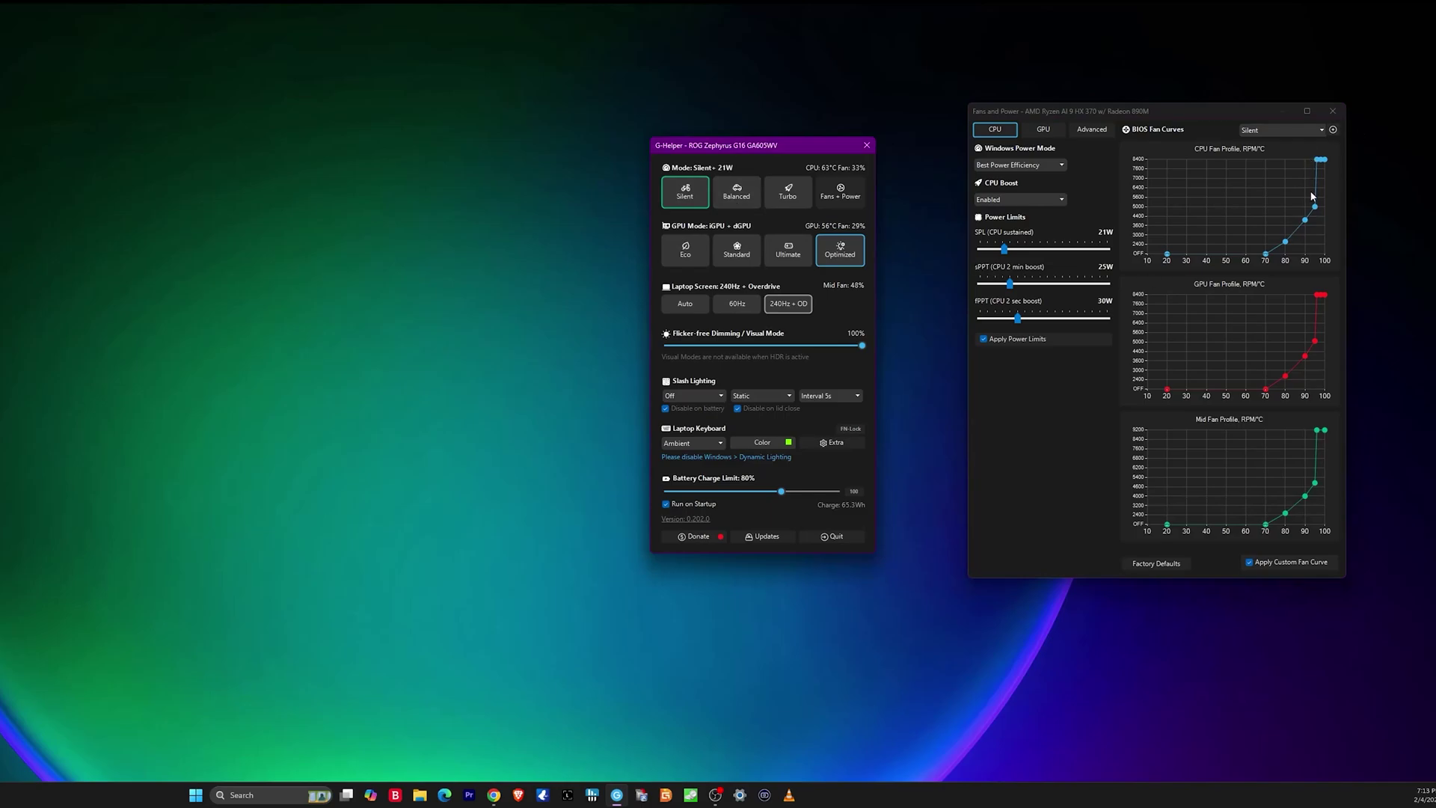